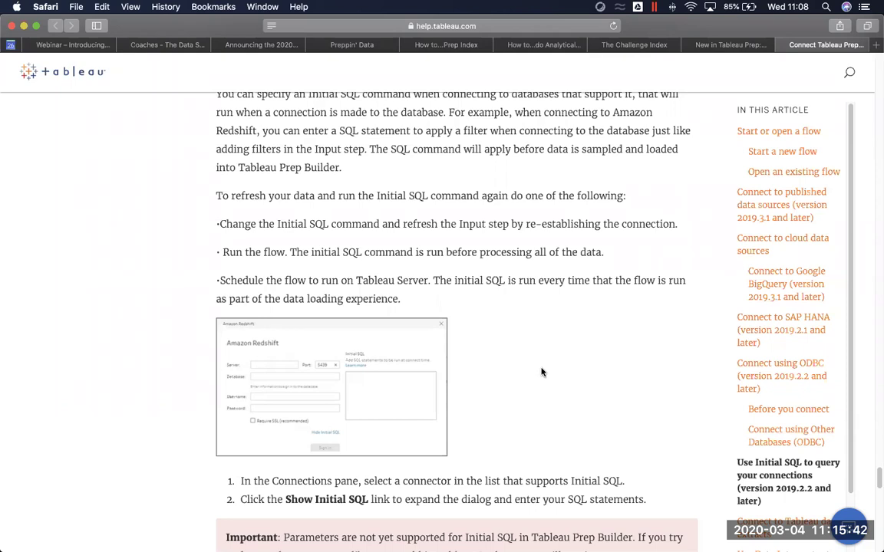
pyautogui.scroll(5, 541, 373)
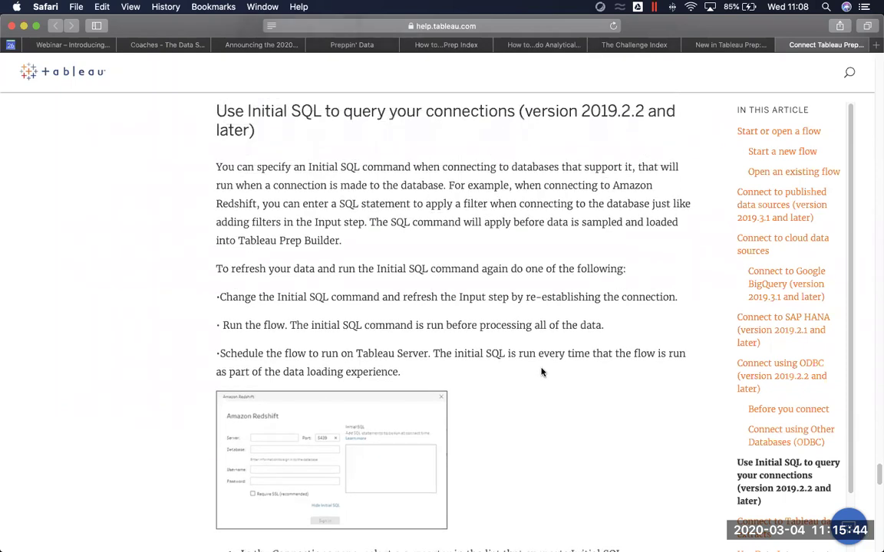
pyautogui.scroll(7, 541, 368)
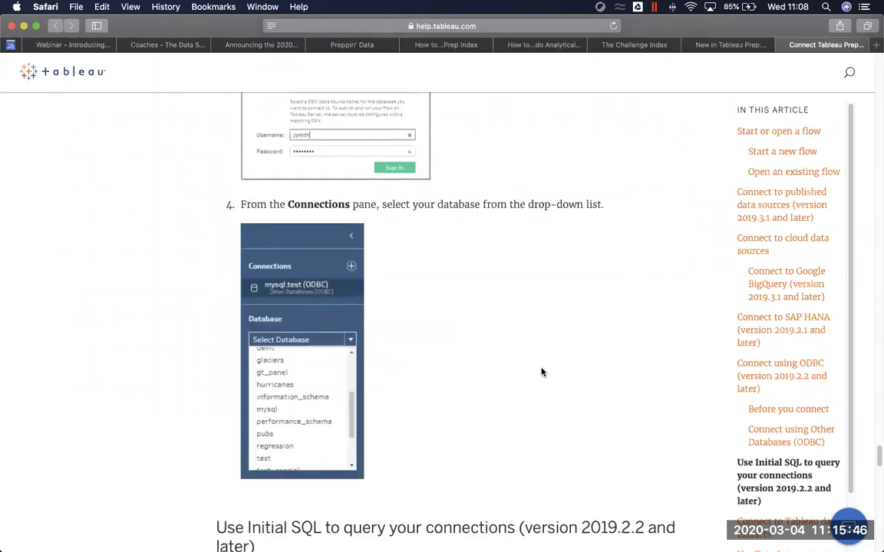
pyautogui.scroll(5, 541, 372)
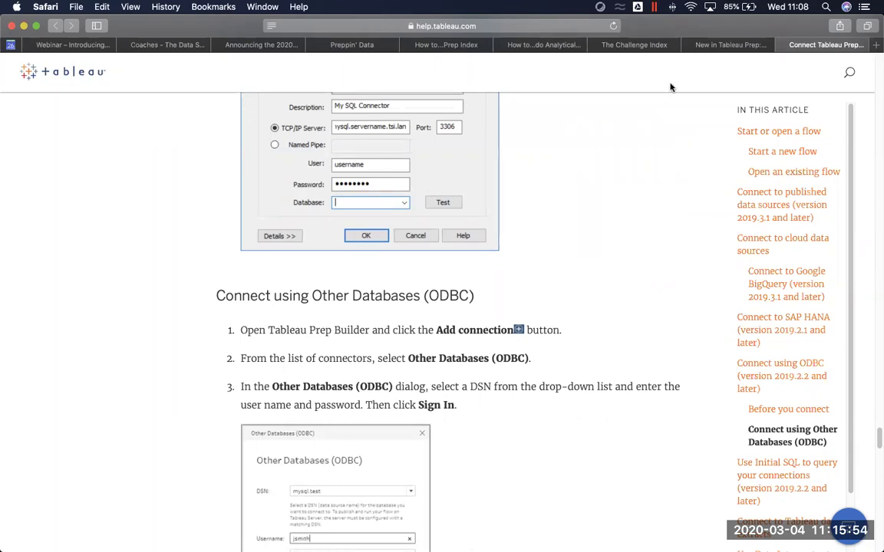
# Switch to Tableau Desktop and connect to the Excel workbook Sample - Superstore.xls on the Desktop
pyautogui.moveTo(269, 537)
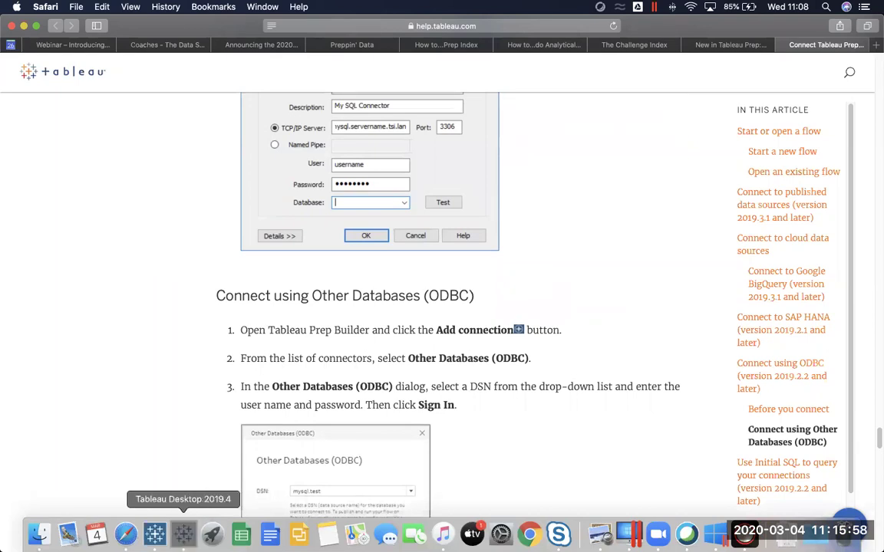
pyautogui.click(183, 535)
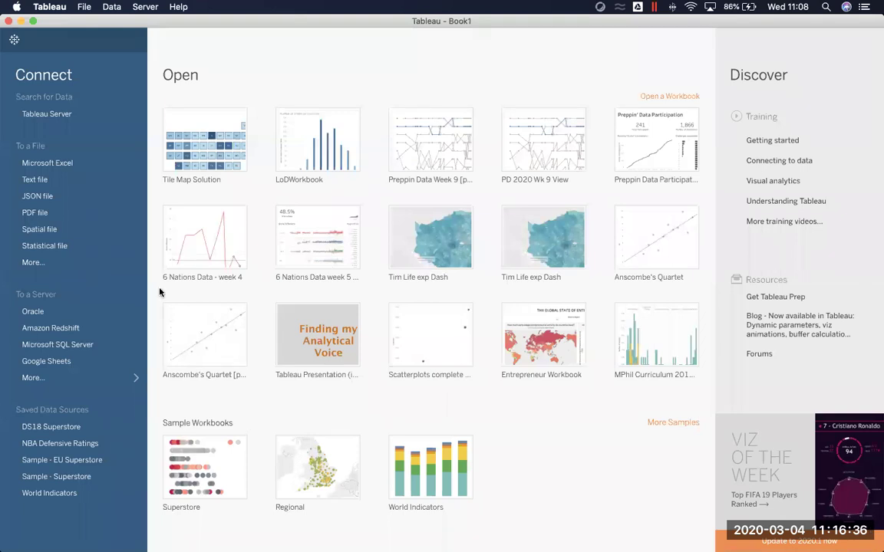
pyautogui.click(55, 162)
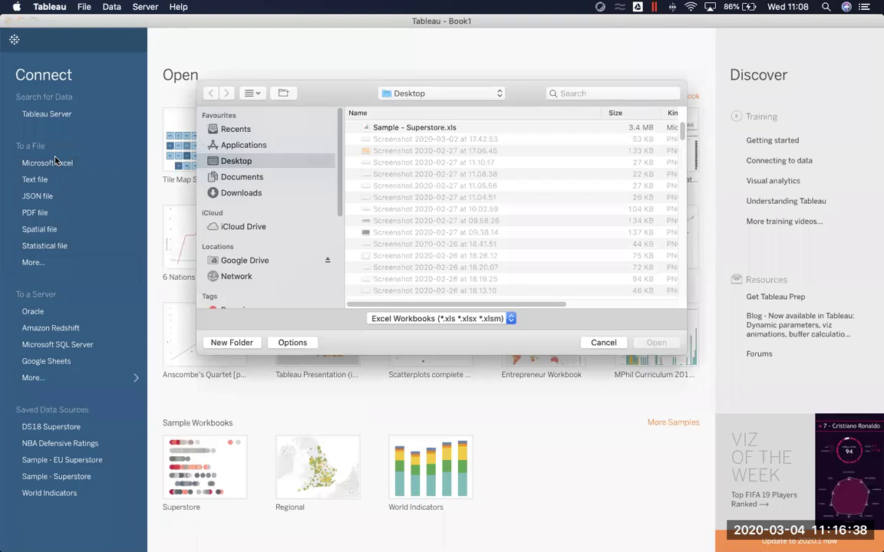
pyautogui.click(439, 128)
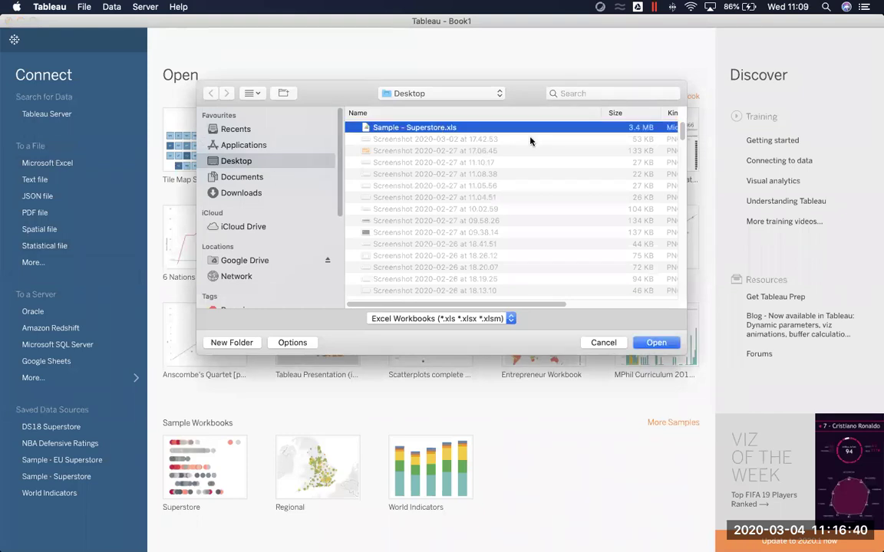
pyautogui.click(654, 343)
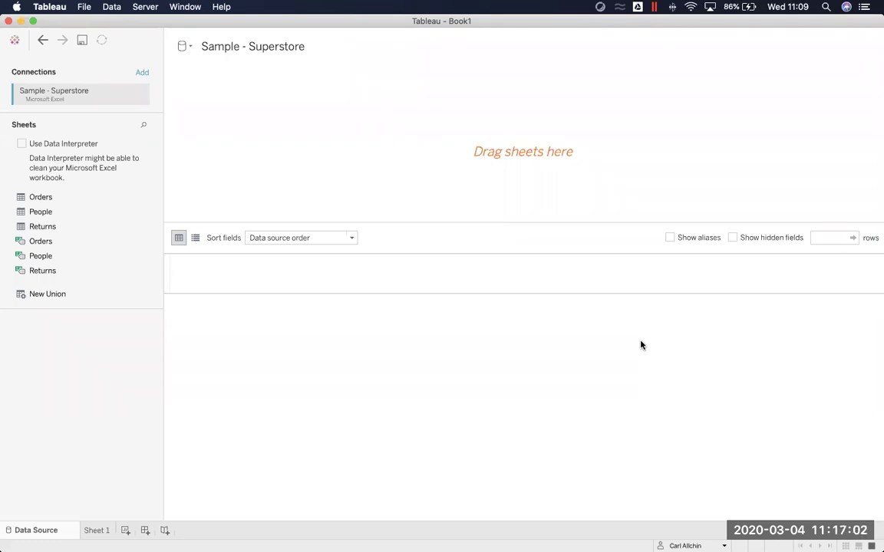
# Add the Orders named range to the data source and sort its preview rows in ascending order by Order ID
pyautogui.moveTo(77, 244); pyautogui.dragTo(204, 131)
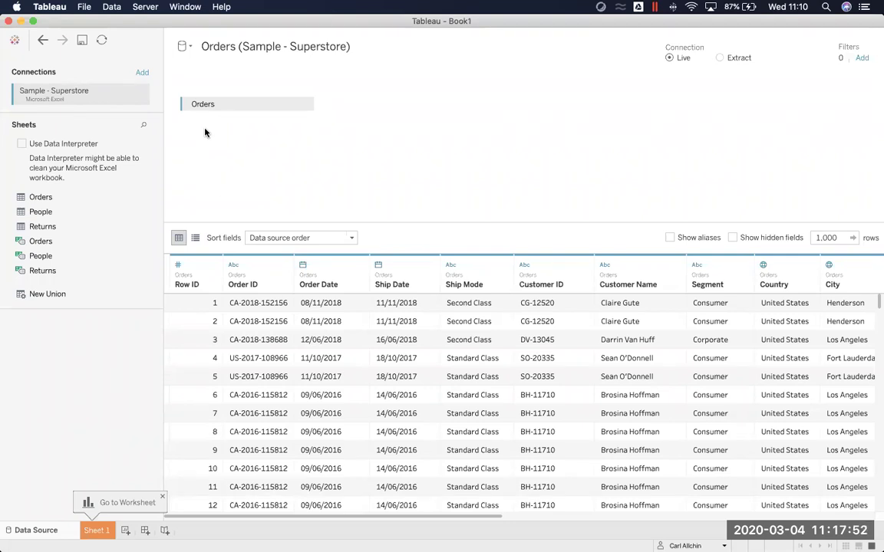
pyautogui.click(283, 286)
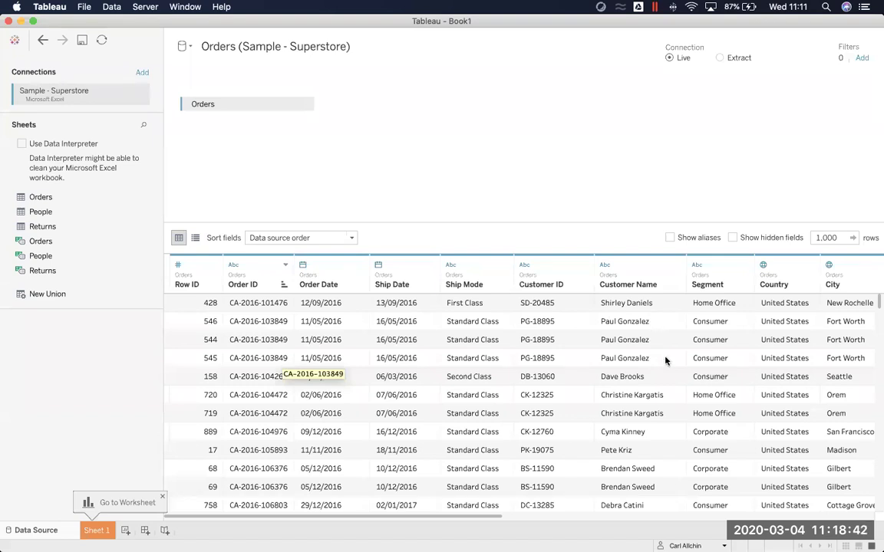
pyautogui.hscroll(5, 666, 360)
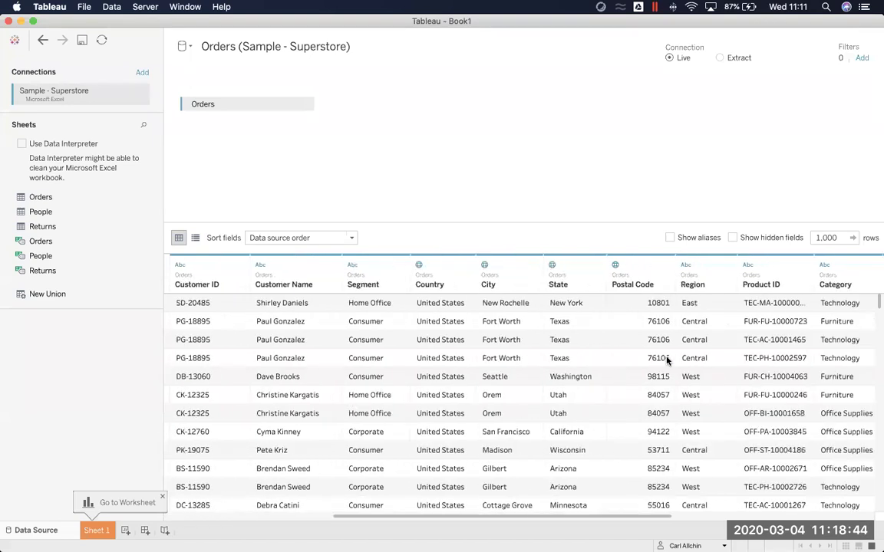
pyautogui.hscroll(5, 667, 361)
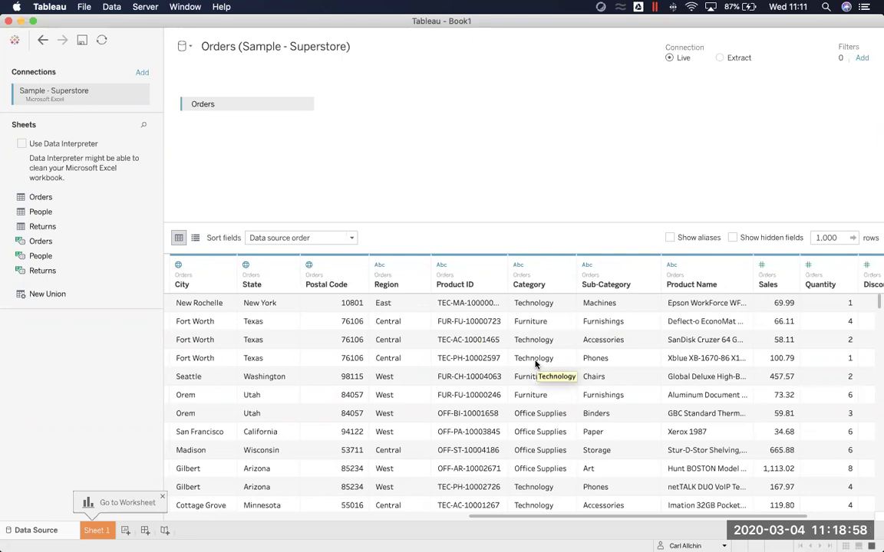
pyautogui.hscroll(-10, 536, 365)
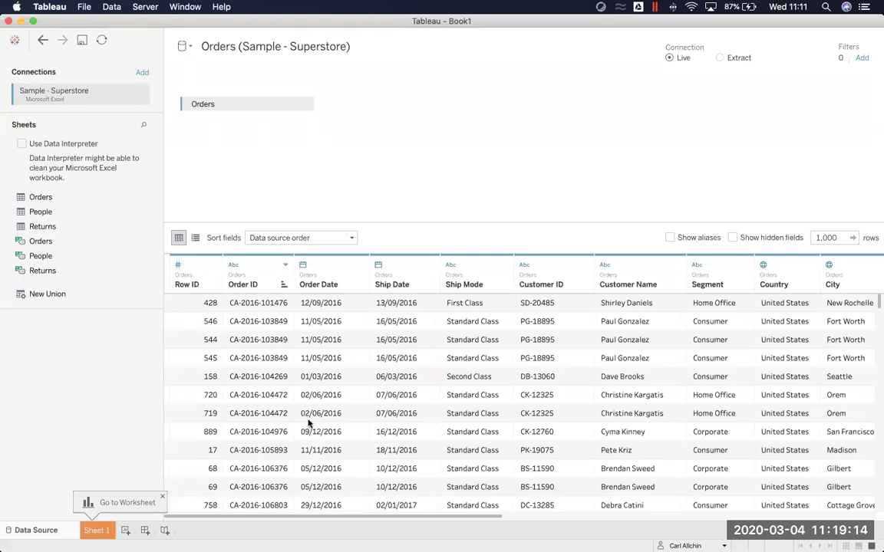
# Build a bar chart on Sheet 1 with State on rows and Sales on columns, sorted descending by sales
pyautogui.click(102, 534)
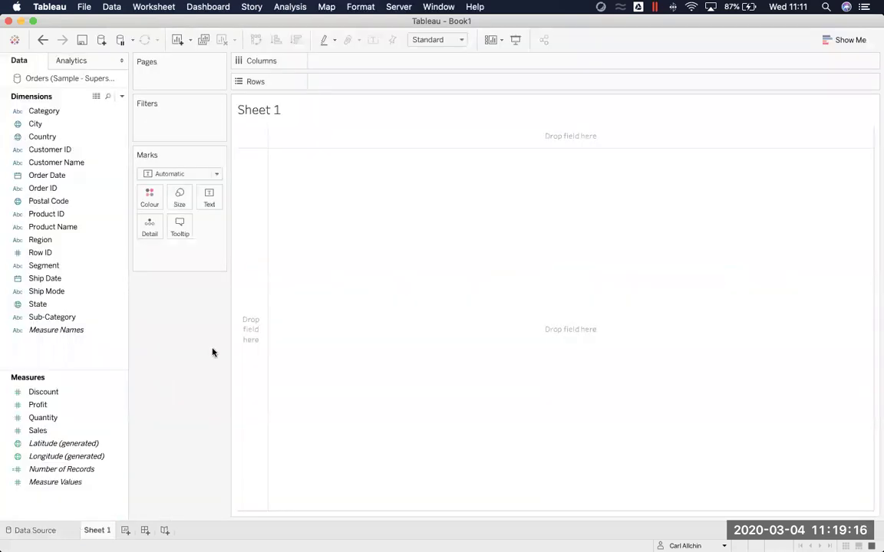
pyautogui.click(118, 330)
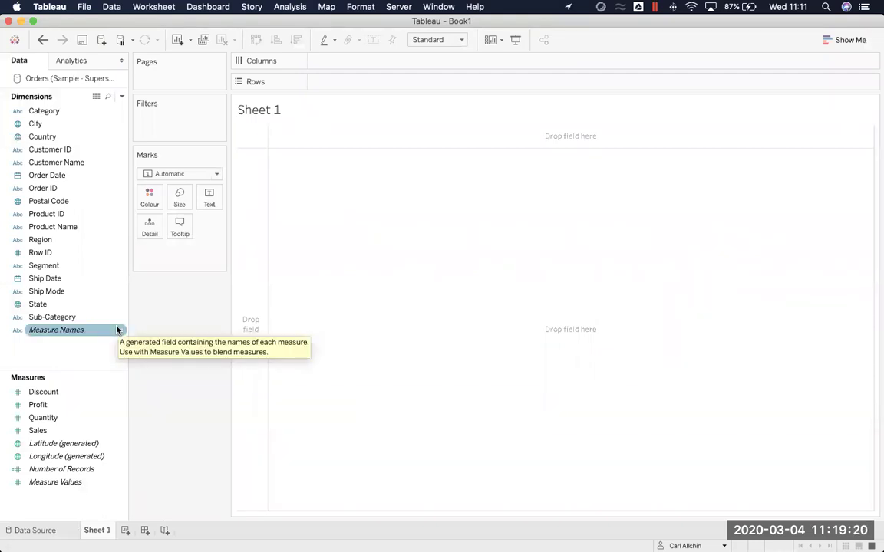
pyautogui.moveTo(122, 304); pyautogui.dragTo(358, 82)
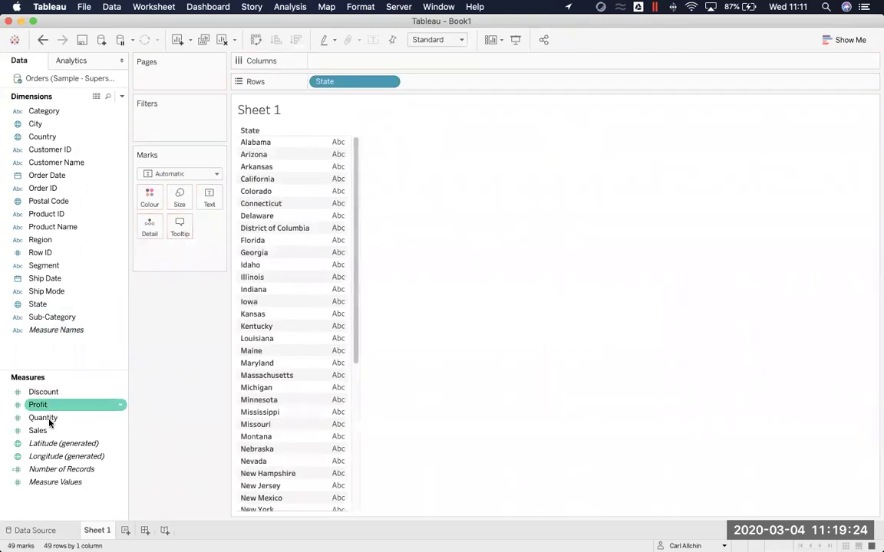
pyautogui.moveTo(38, 430); pyautogui.dragTo(330, 61)
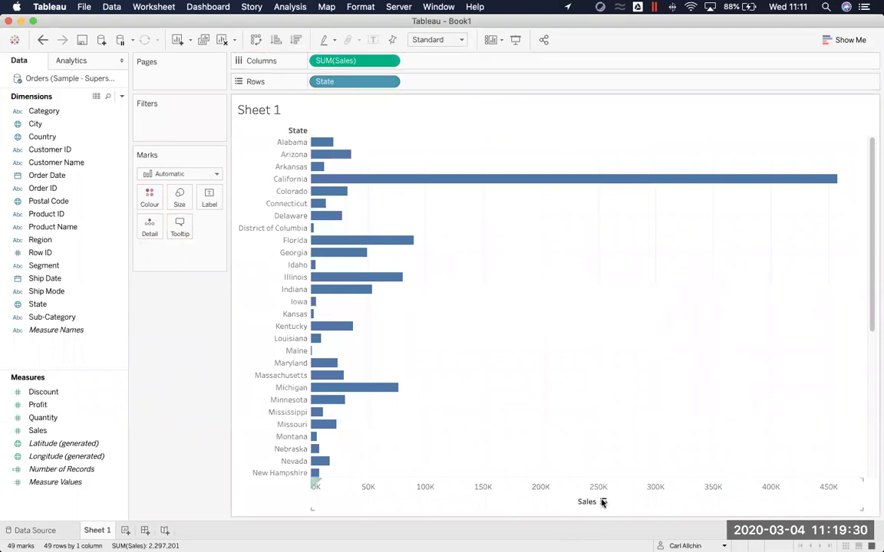
pyautogui.click(603, 502)
# Select all the state bars to read their combined sales total, and clear the selection
pyautogui.moveTo(674, 145)
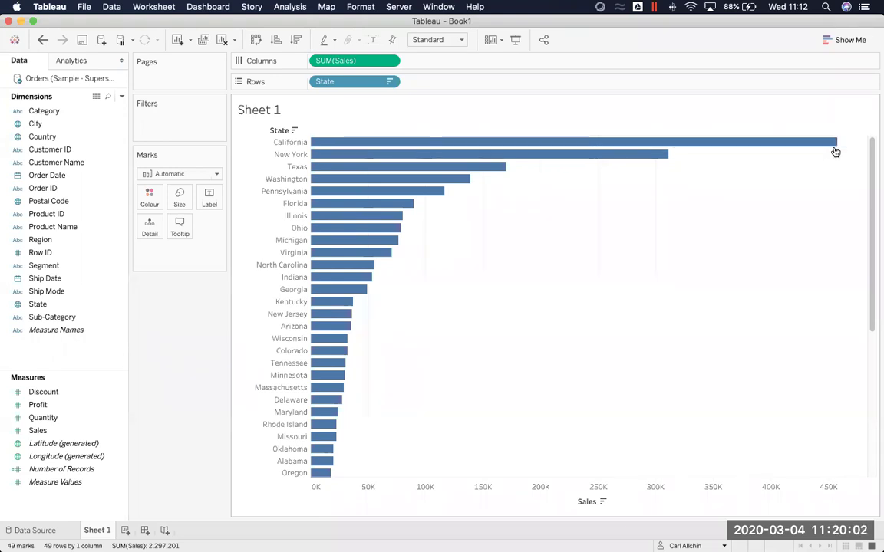
pyautogui.moveTo(819, 147); pyautogui.dragTo(296, 487)
pyautogui.moveTo(316, 251)
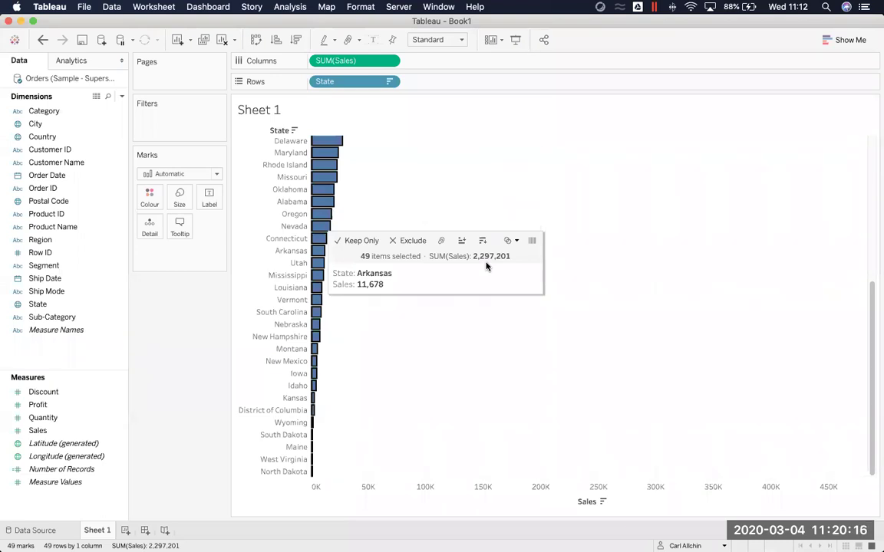
pyautogui.click(430, 197)
pyautogui.scroll(10, 430, 198)
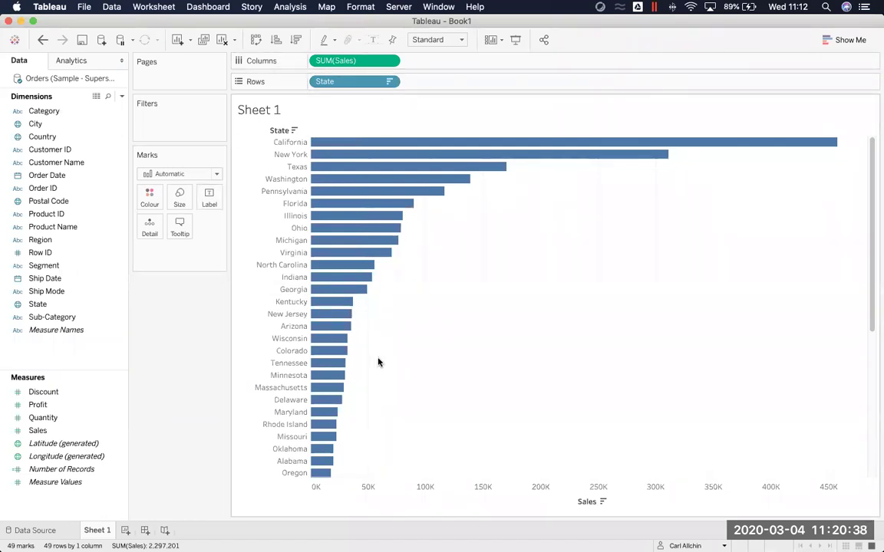
pyautogui.moveTo(403, 230)
pyautogui.click(347, 83)
pyautogui.click(379, 101)
# Start a new calculated field and name it Total Sales
pyautogui.click(122, 97)
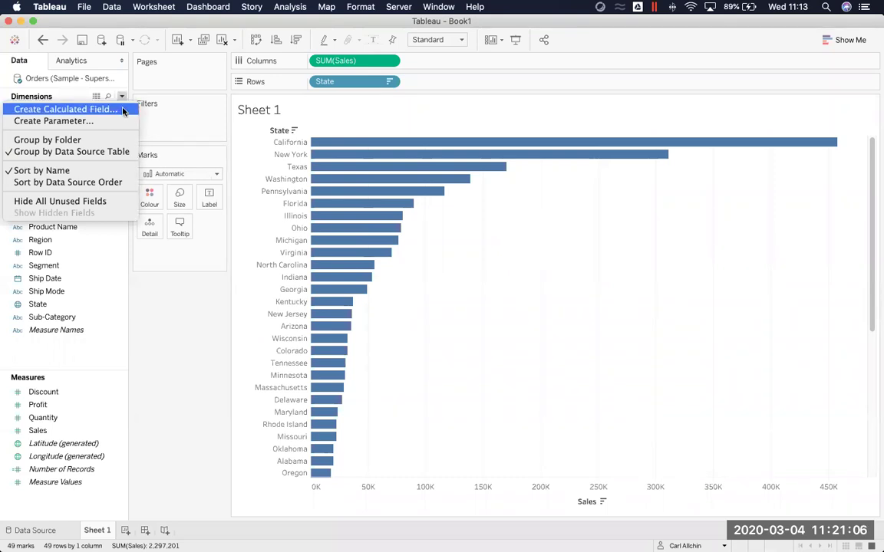
pyautogui.click(65, 109)
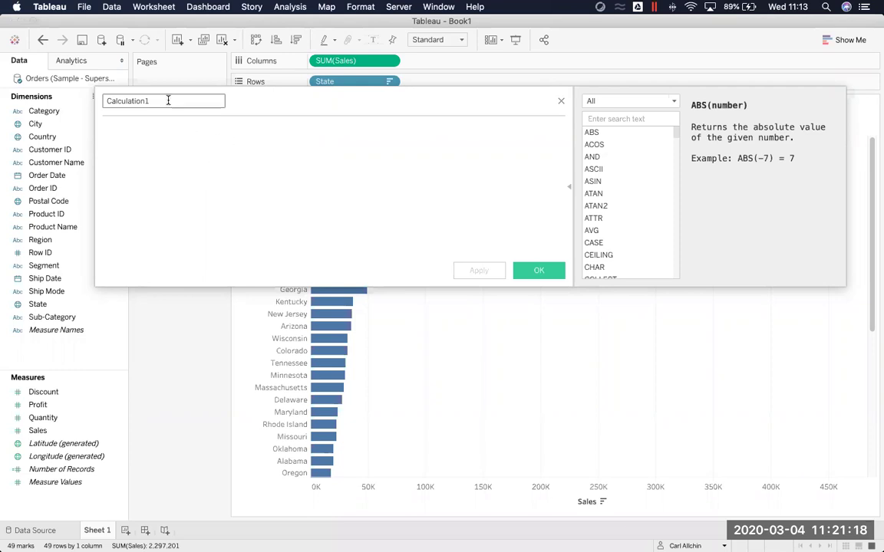
pyautogui.write('Sale')
pyautogui.press('BackSpace')
pyautogui.press('BackSpace')
pyautogui.press('BackSpace')
pyautogui.press('BackSpace')
pyautogui.write('Total Sales')
# Enter { fixed : sum([Sales]) } as the formula of the Total Sales field
pyautogui.click(165, 165)
pyautogui.write('{')
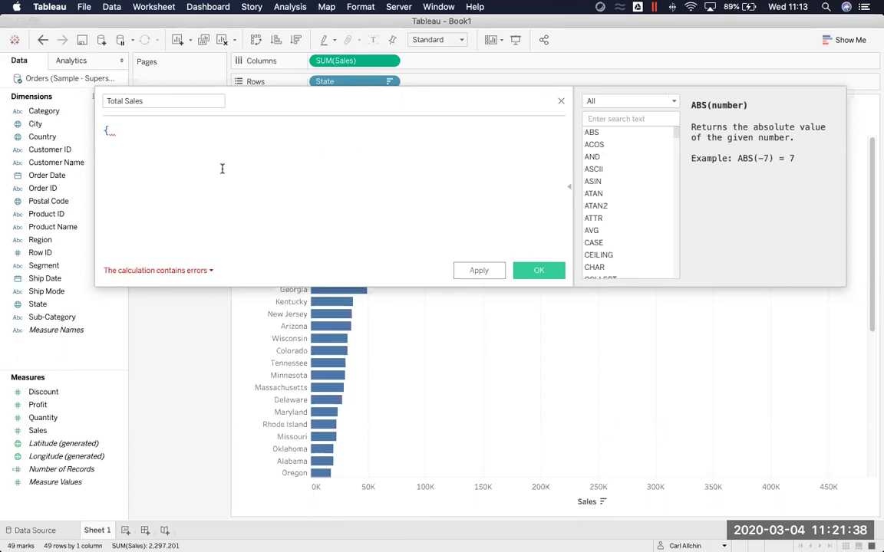
pyautogui.write('fixed')
pyautogui.write(':')
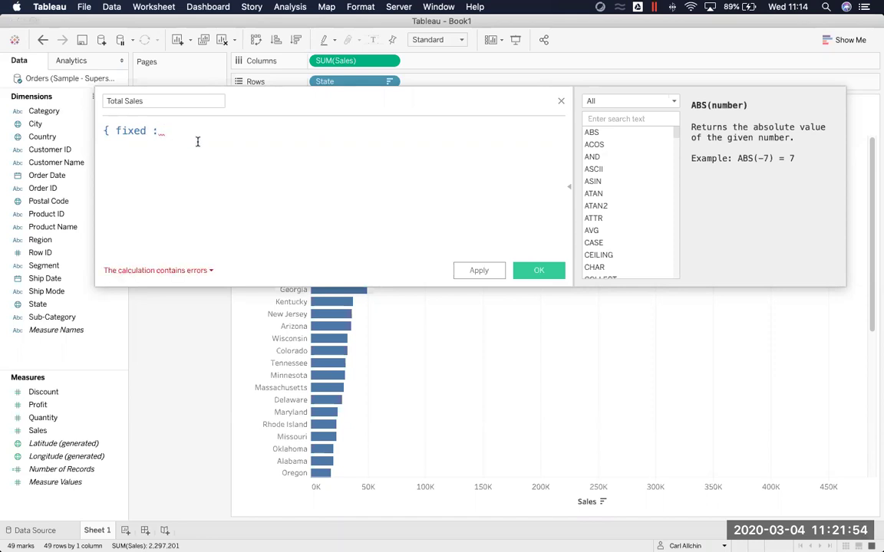
pyautogui.write('sum(sales')
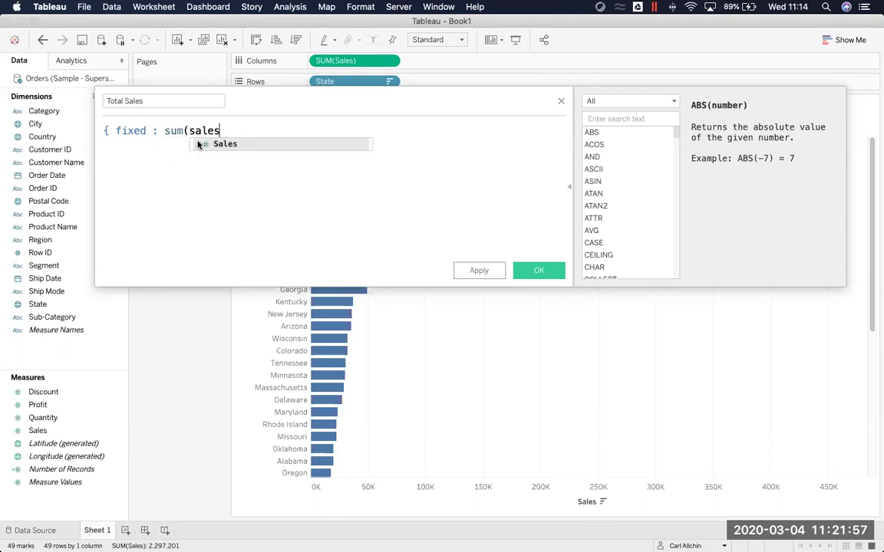
pyautogui.press('Return')
pyautogui.write(') }')
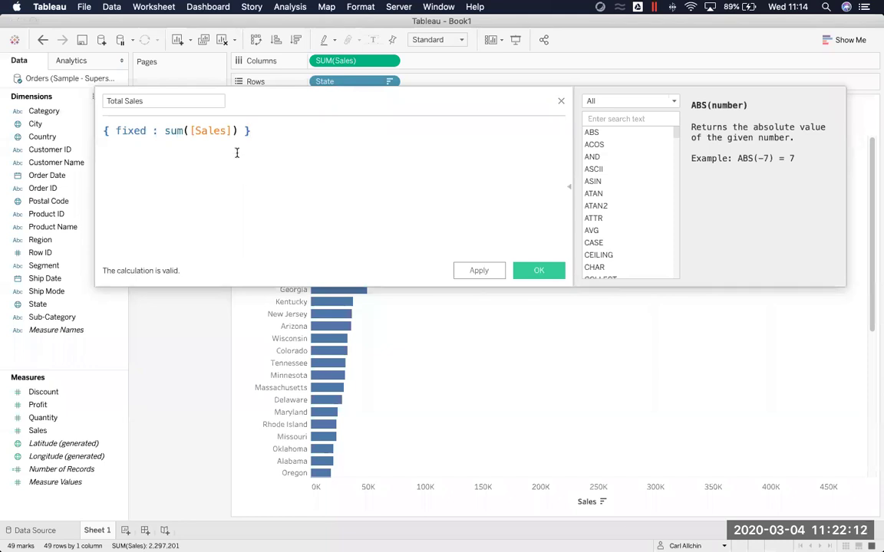
pyautogui.moveTo(237, 132); pyautogui.dragTo(163, 131)
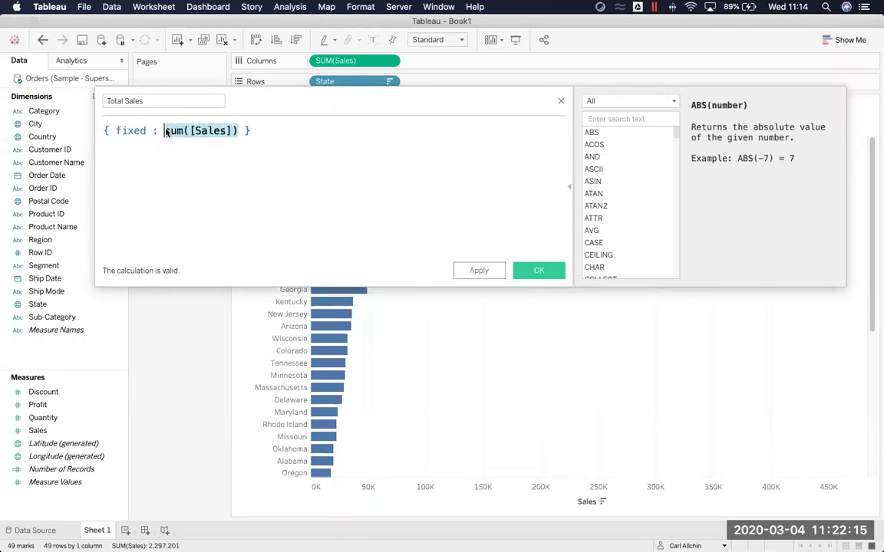
pyautogui.click(215, 178)
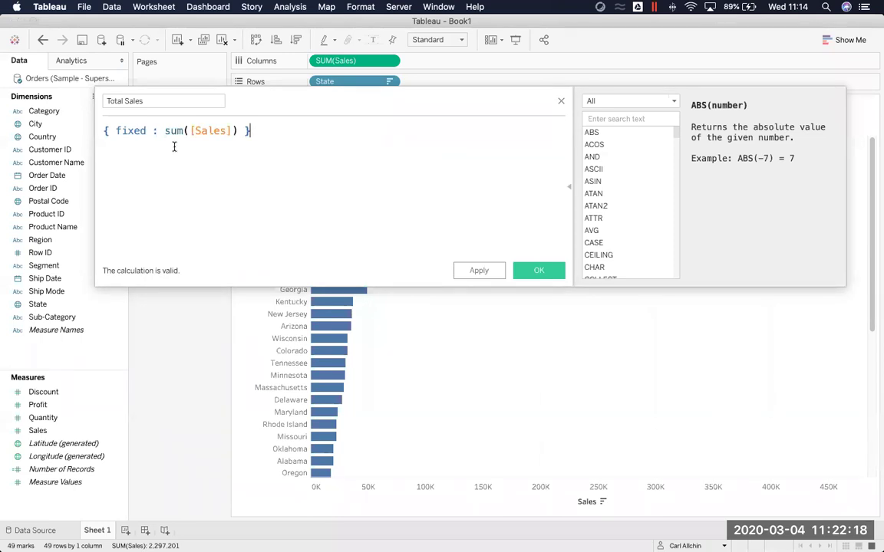
pyautogui.click(148, 131)
pyautogui.moveTo(238, 94); pyautogui.dragTo(236, 195)
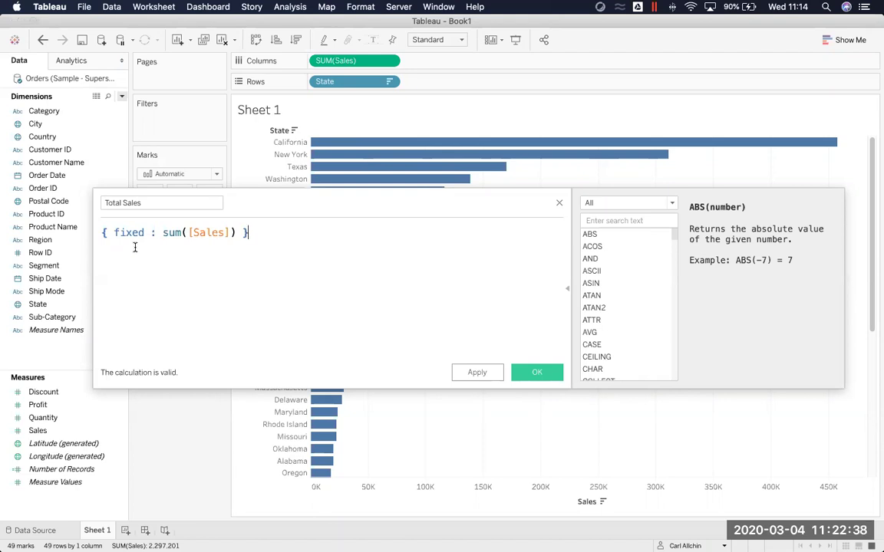
# Save the calculation and add Total Sales to the columns after Sales
pyautogui.click(536, 372)
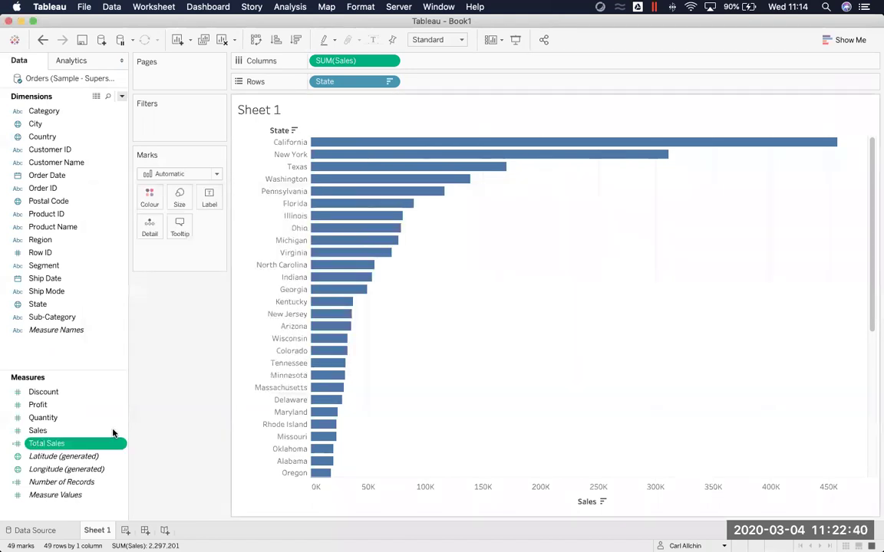
pyautogui.moveTo(71, 444); pyautogui.dragTo(459, 63)
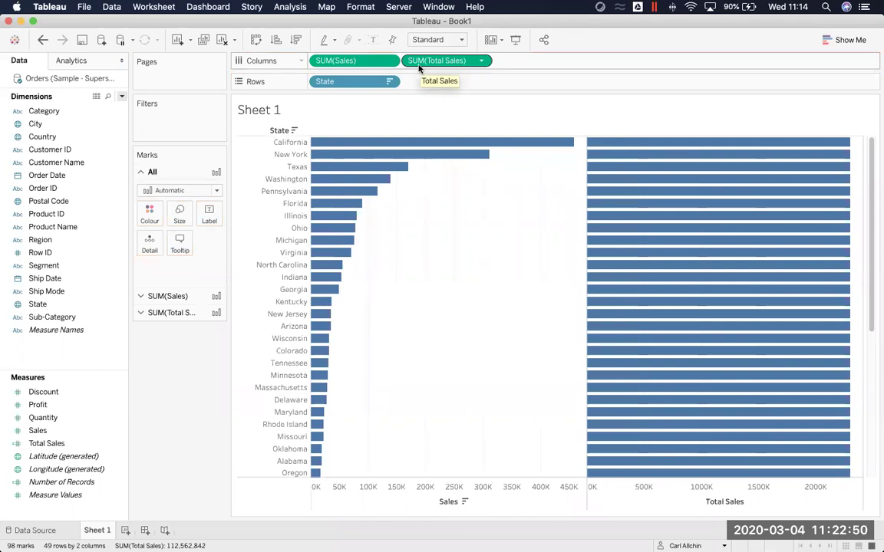
pyautogui.moveTo(611, 152)
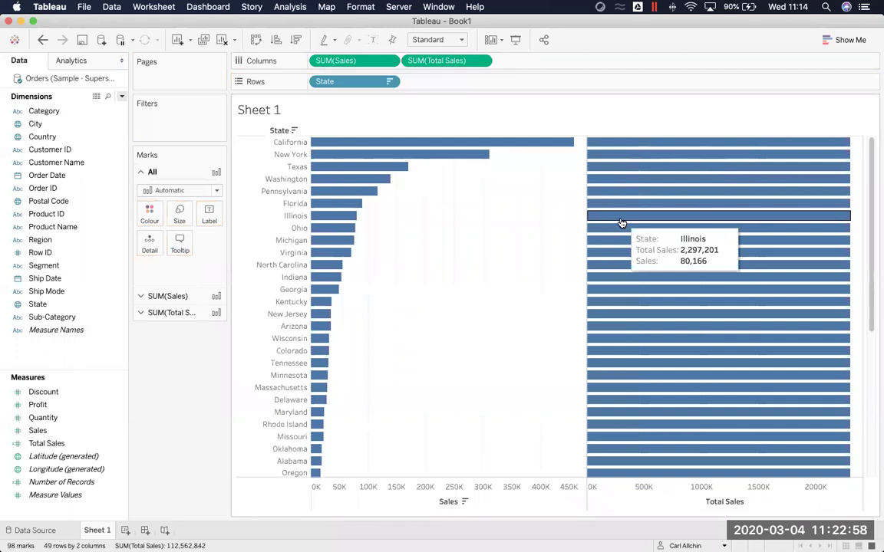
# Start a new calculated field and name it State % of Overall Sales
pyautogui.click(121, 96)
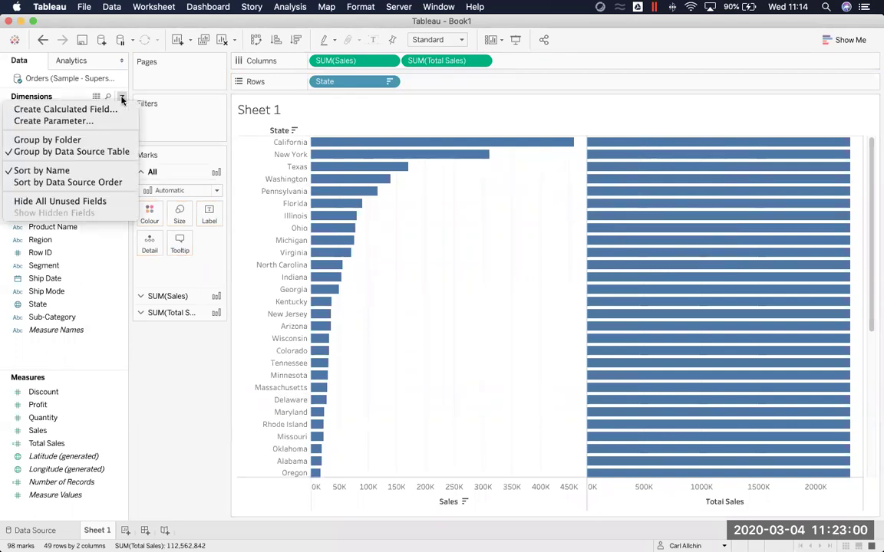
pyautogui.click(117, 109)
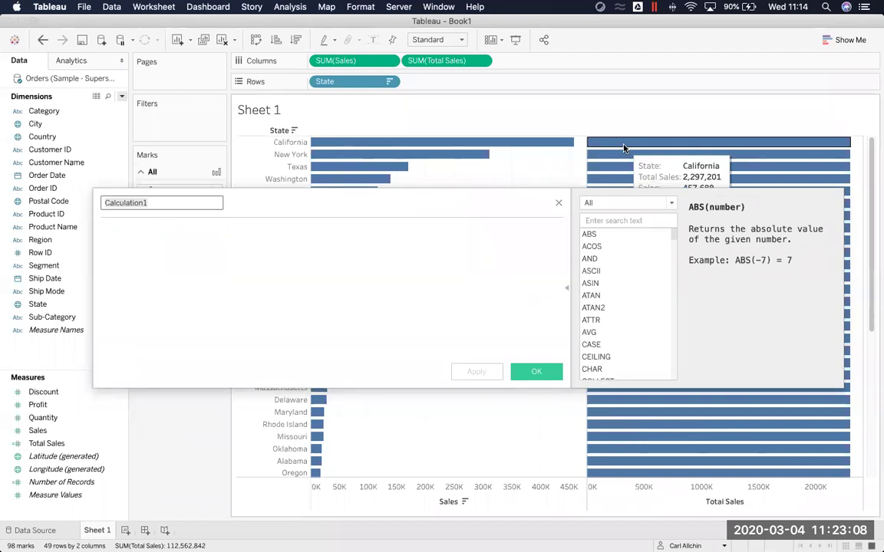
pyautogui.write('Slate % of Sales')
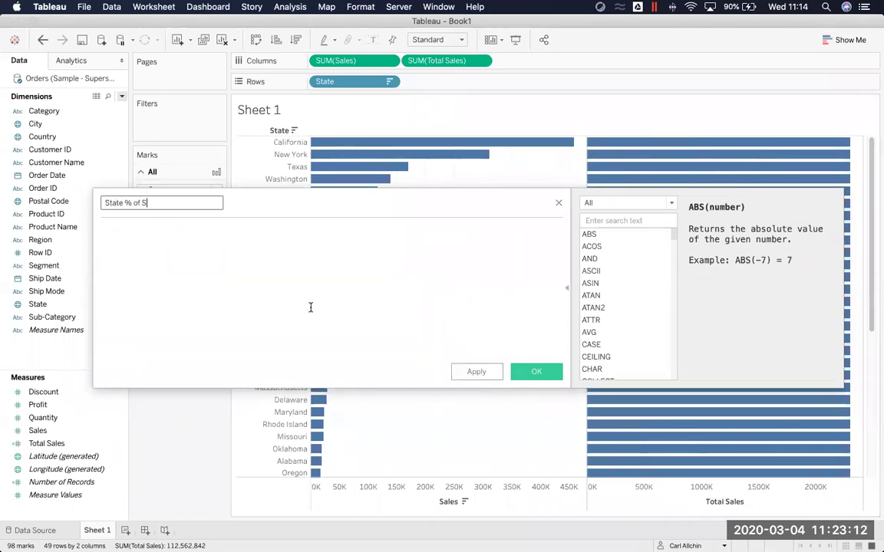
pyautogui.press('BackSpace')
pyautogui.press('BackSpace')
pyautogui.press('BackSpace')
pyautogui.press('BackSpace')
pyautogui.press('BackSpace')
pyautogui.write('Overall Sales')
# Enter sum([Sales]) / sum([Total Sales]) as the formula of the State % of Overall Sales field
pyautogui.click(275, 280)
pyautogui.write('sum(sales')
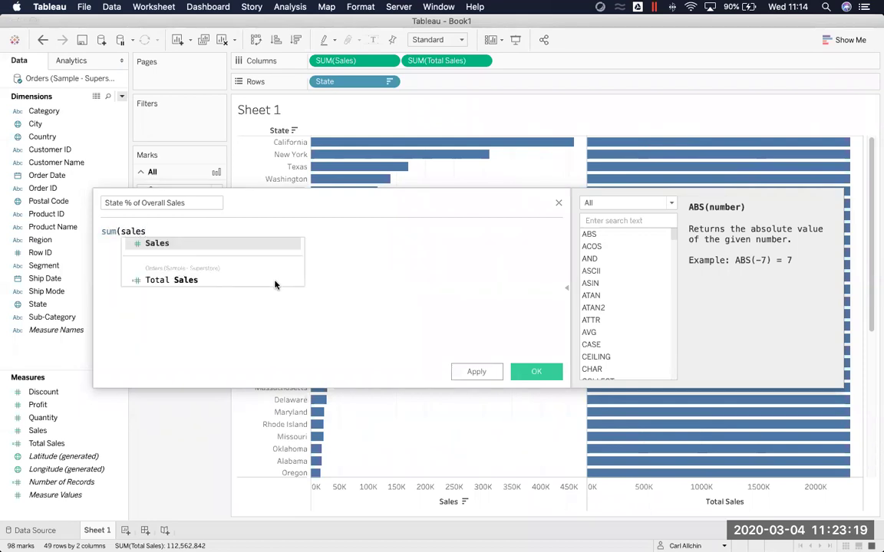
pyautogui.press('Return')
pyautogui.write(') ')
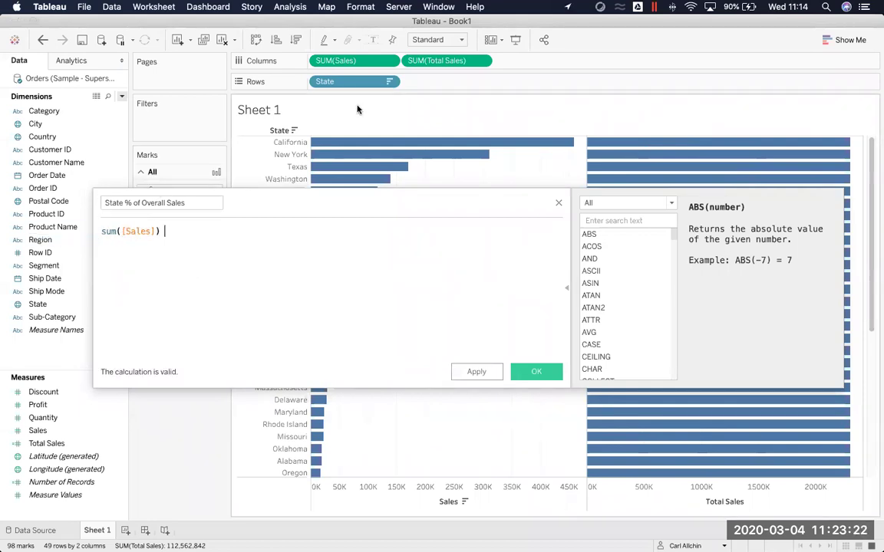
pyautogui.write('/ sum')
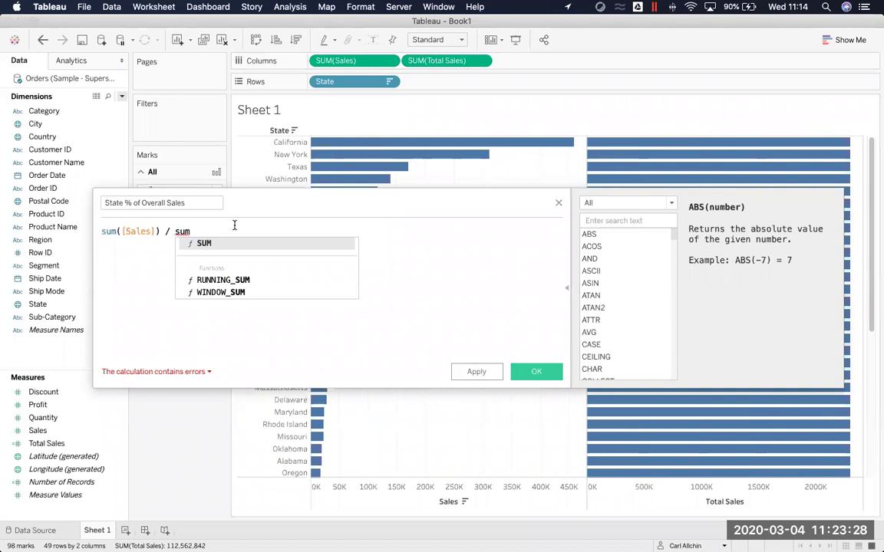
pyautogui.write('(tota')
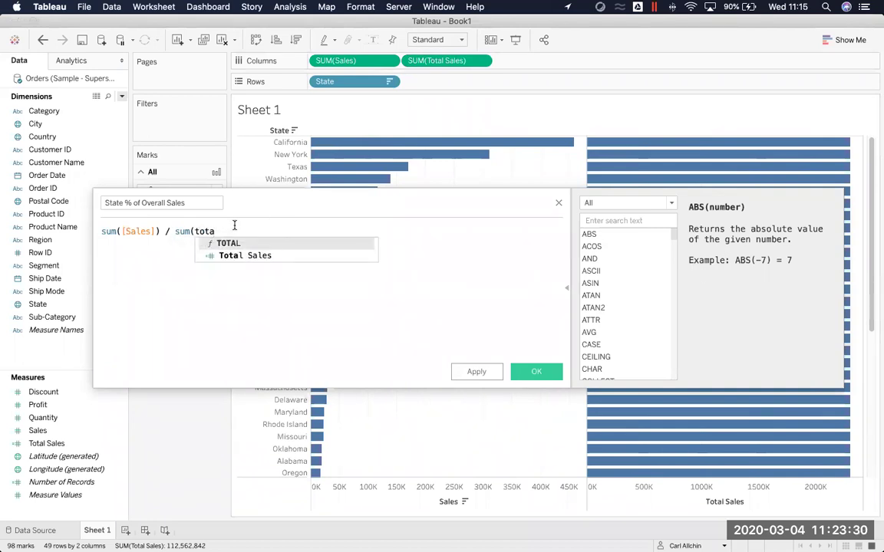
pyautogui.click(236, 252)
pyautogui.write(')')
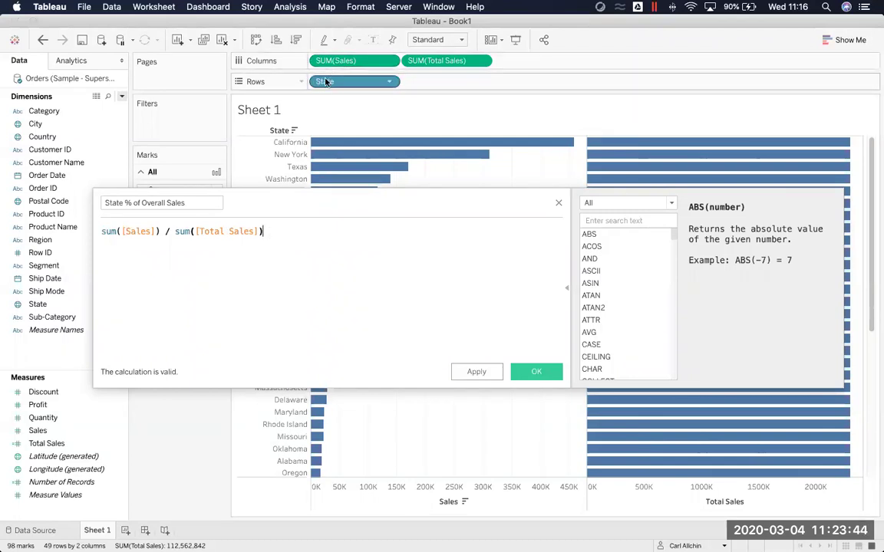
# Save the calculation and add State % of Overall Sales to the columns after Total Sales
pyautogui.click(536, 373)
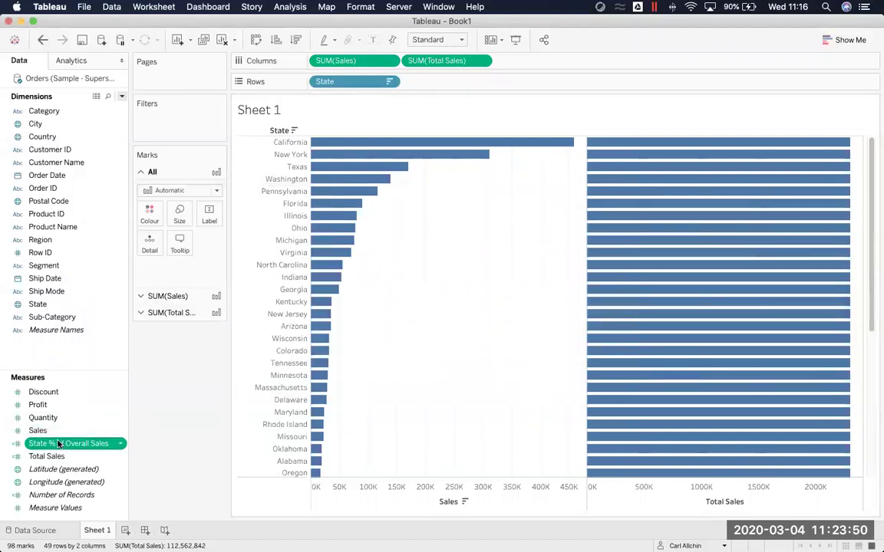
pyautogui.moveTo(83, 443); pyautogui.dragTo(541, 61)
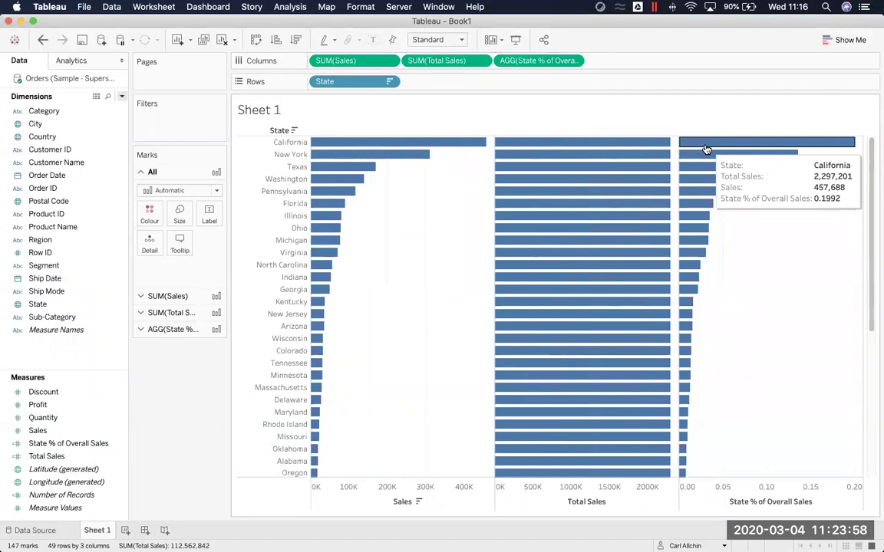
pyautogui.moveTo(705, 157)
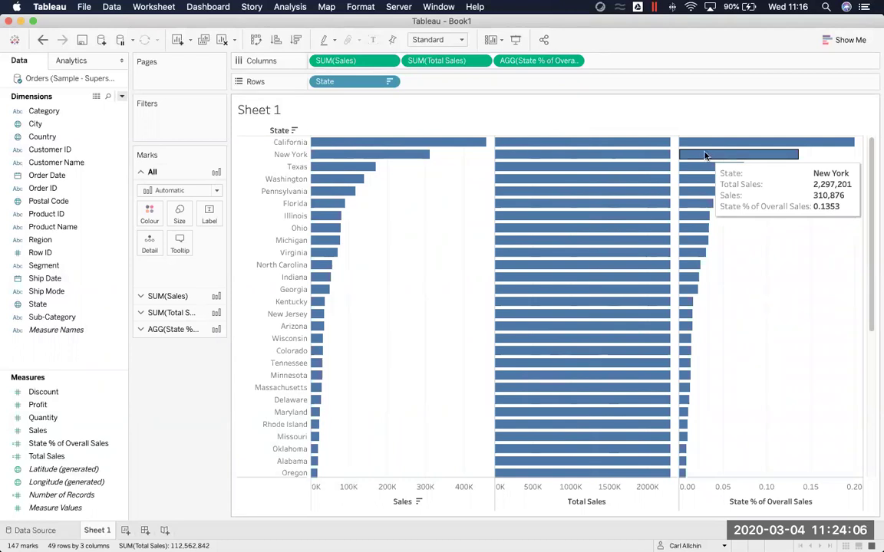
pyautogui.moveTo(474, 141)
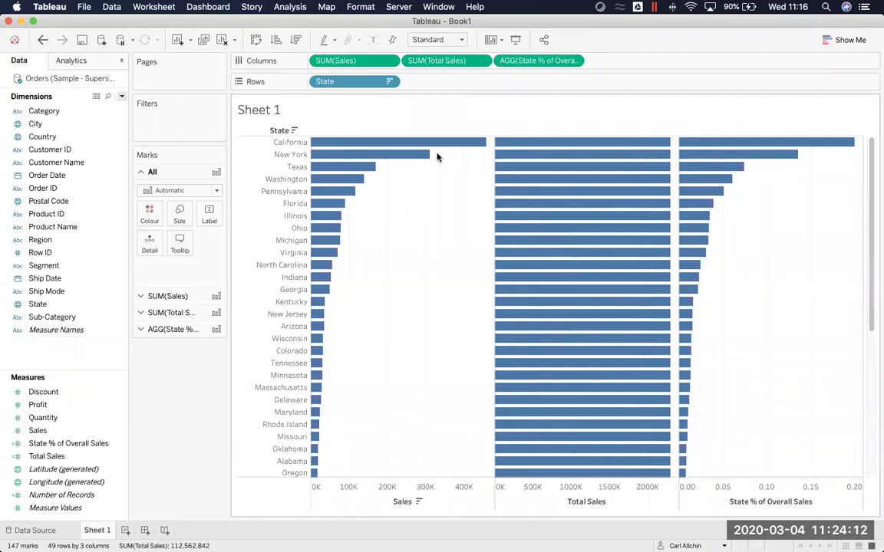
# Apply a Rank quick table calculation to the Sales measure in the columns
pyautogui.click(391, 62)
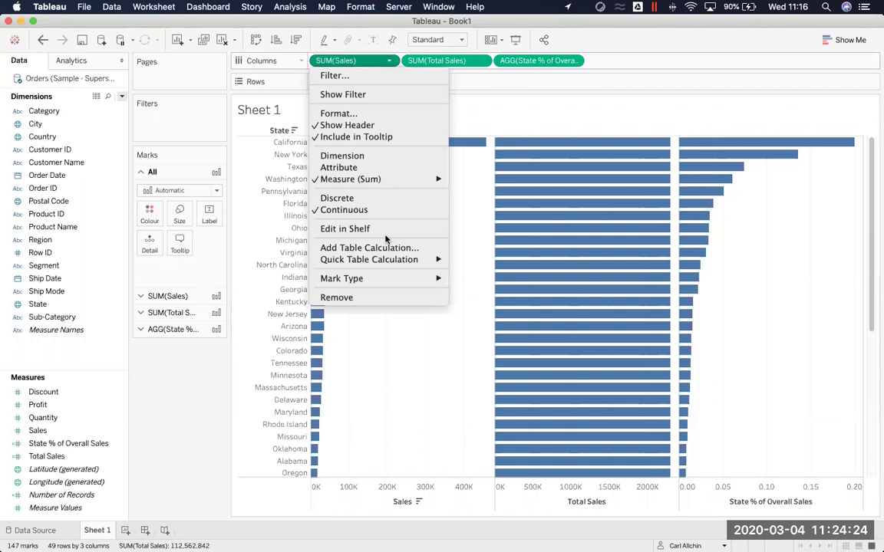
pyautogui.moveTo(384, 259)
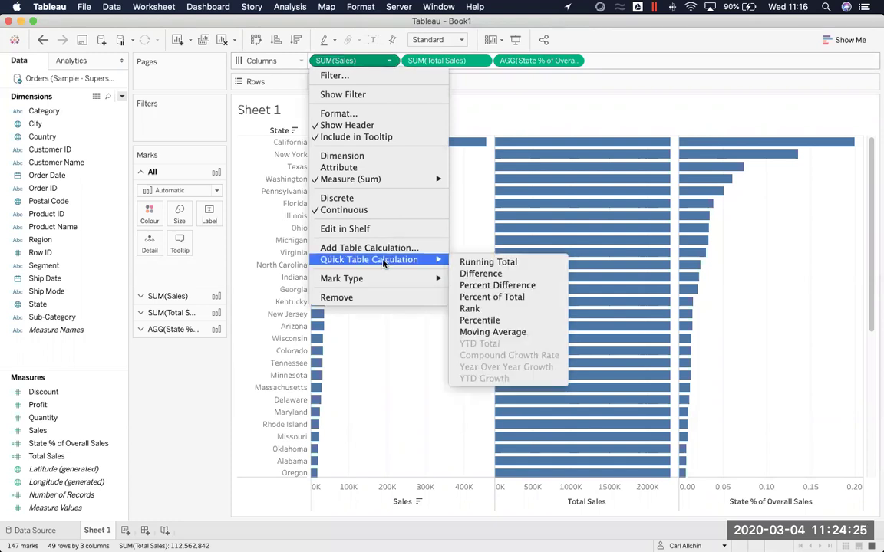
pyautogui.click(471, 308)
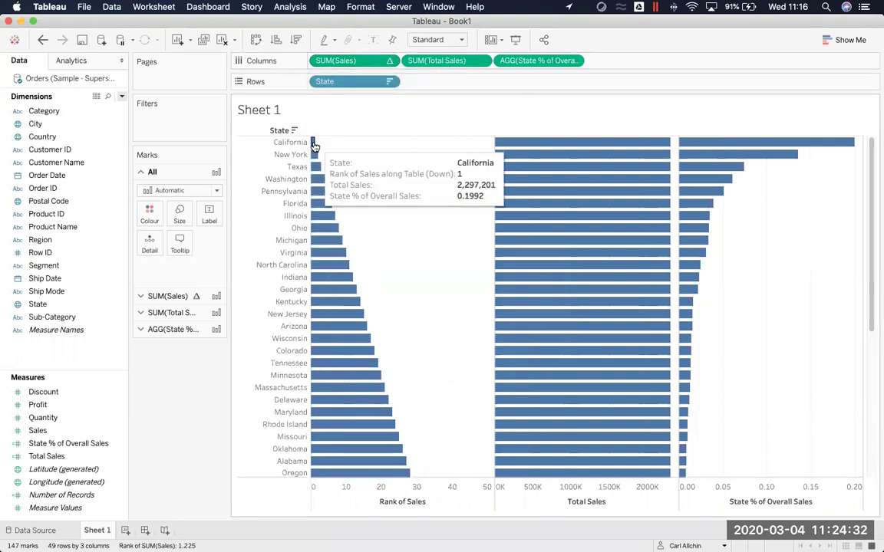
pyautogui.moveTo(314, 157)
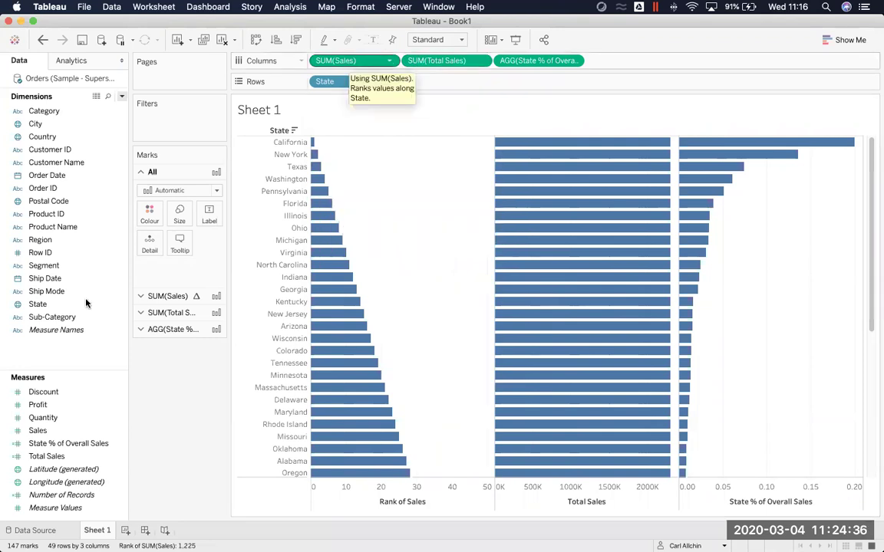
# Add plain Sales as the first column measure and move the ranked Sales measure onto its bars as their label
pyautogui.moveTo(51, 439); pyautogui.dragTo(315, 61)
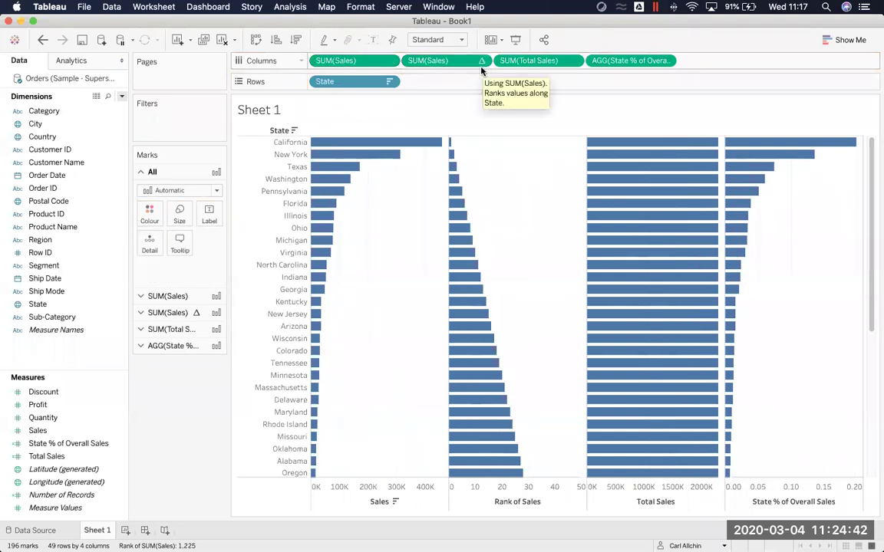
pyautogui.click(170, 296)
pyautogui.moveTo(438, 62); pyautogui.dragTo(210, 232)
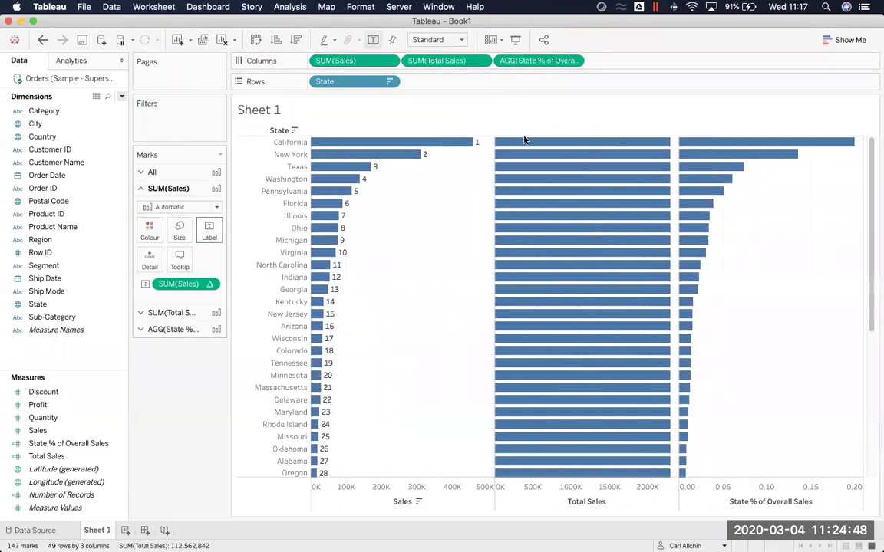